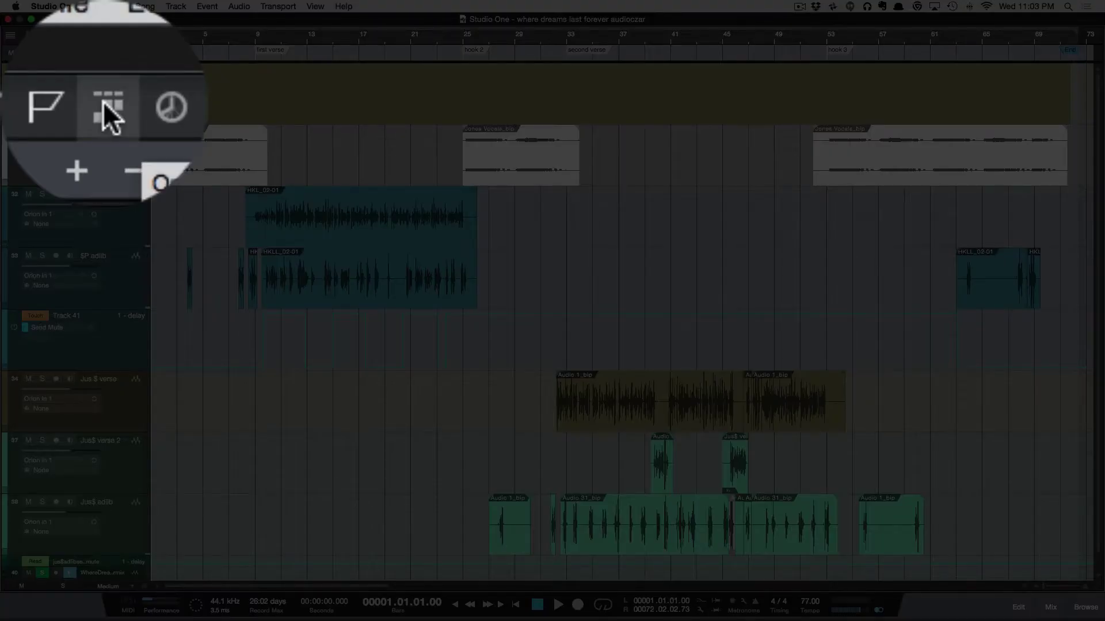
Step: Convert the song markers into arranger sections: Start, first verse, hook 2, second verse, hook 3
left_click(106, 36)
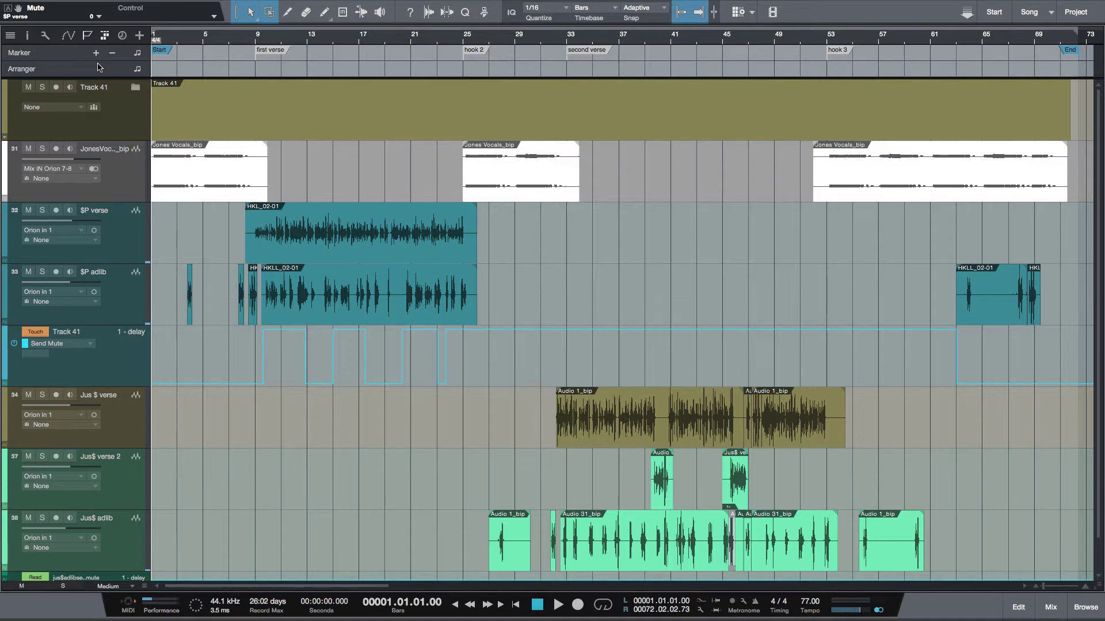
right_click(160, 52)
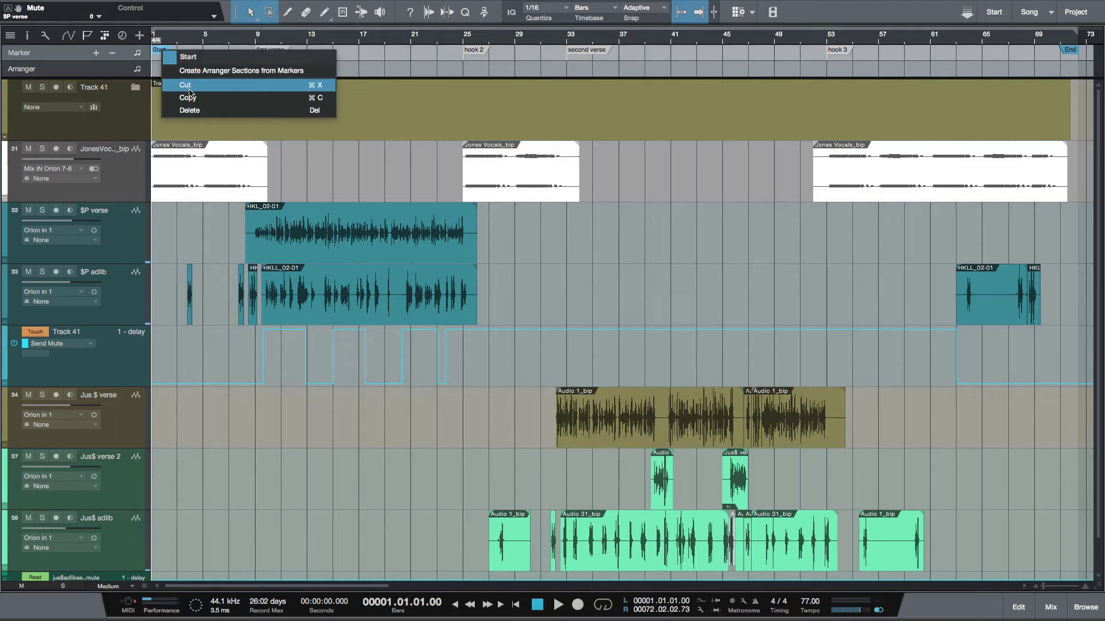
left_click(89, 69)
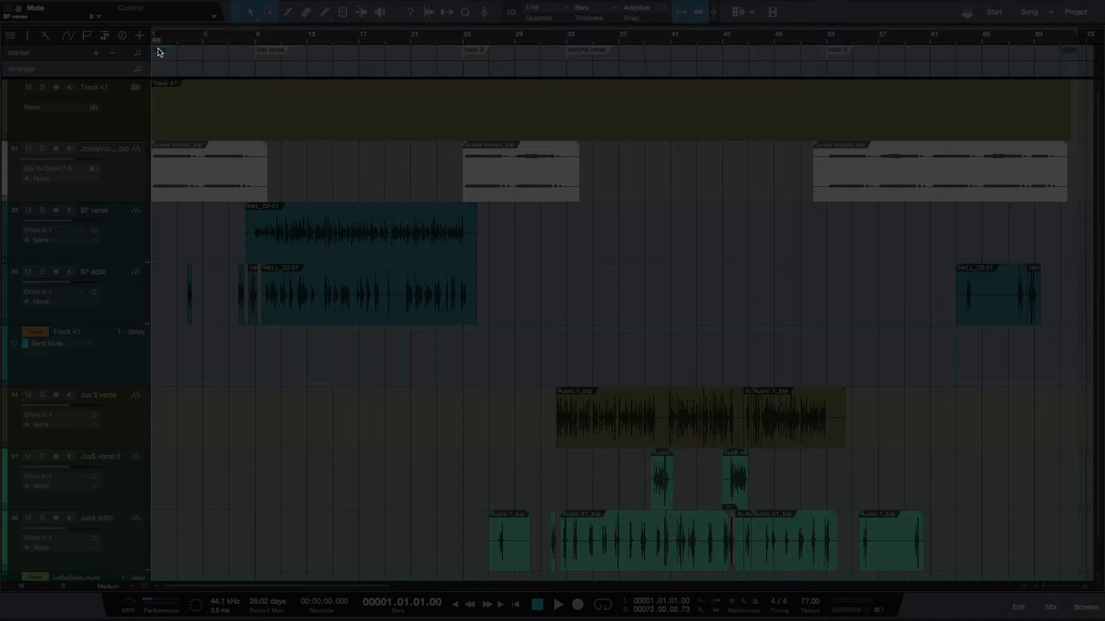
right_click(160, 52)
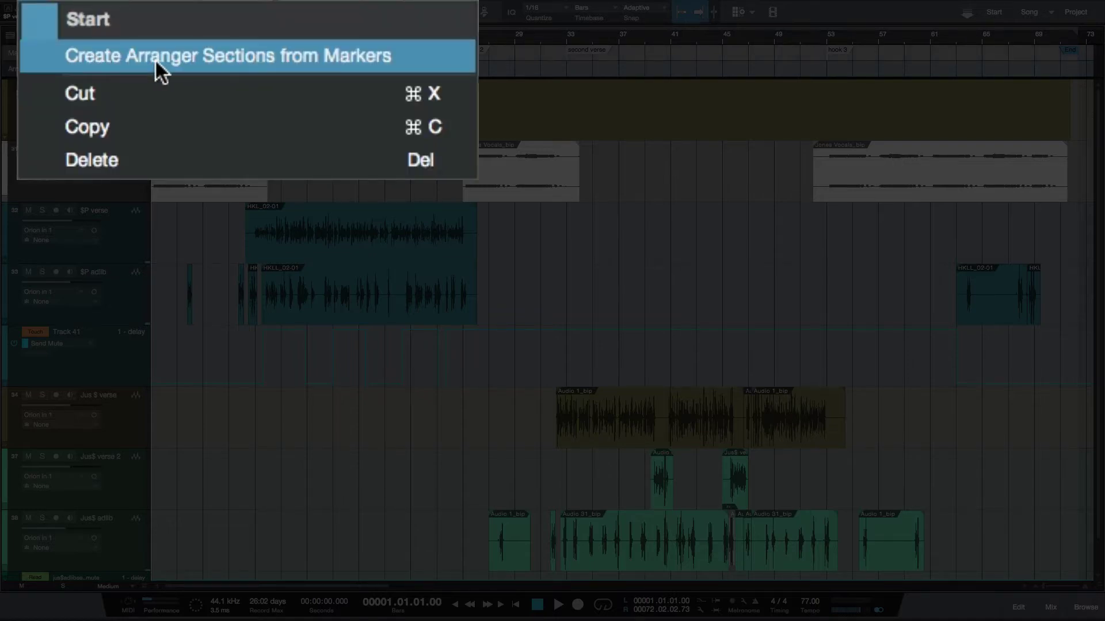
left_click(214, 57)
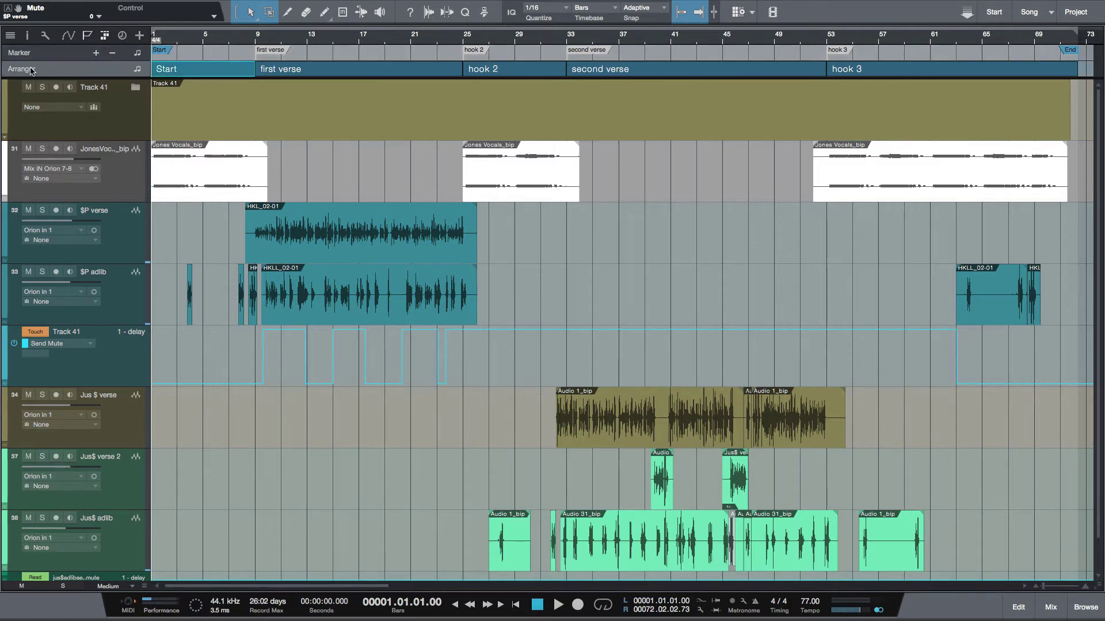
Step: Show the Inspector with its list of arranger sections and hide the Track List
left_click(9, 35)
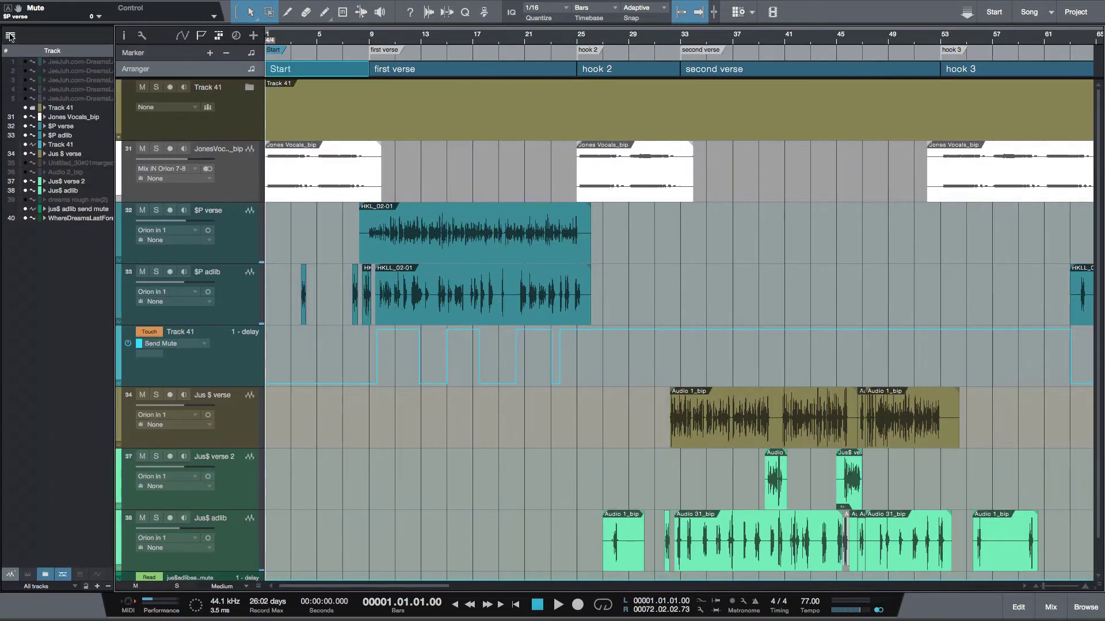
left_click(124, 35)
left_click(10, 37)
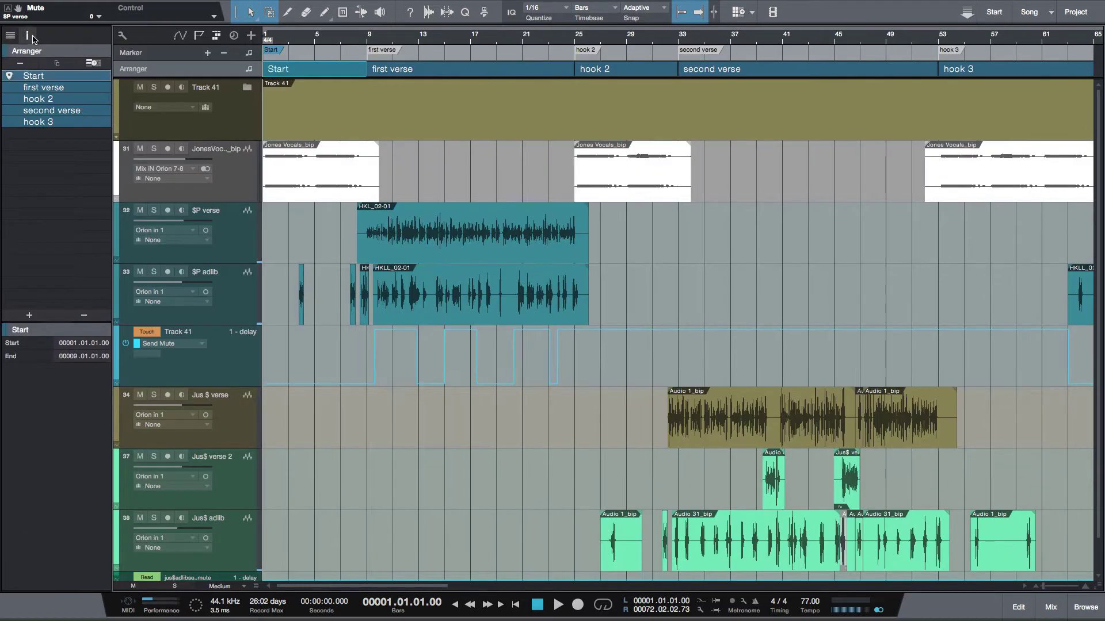
Step: Copy the Start section into a trial scratch pad, widen it, then close the scratch pad
left_click(95, 65)
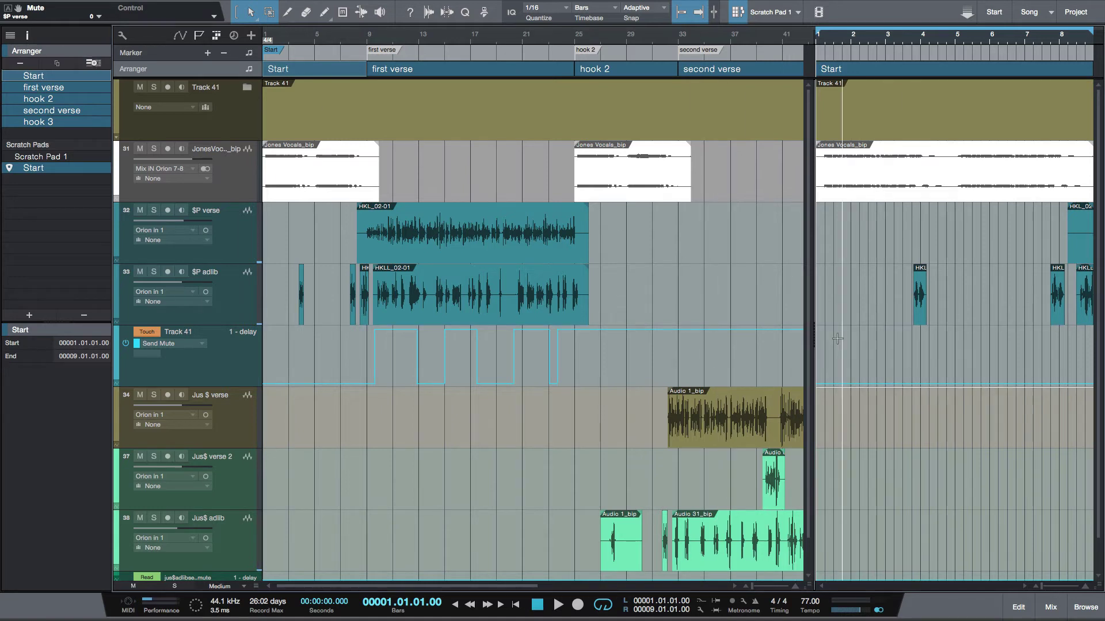
left_click_drag(808, 329, 690, 333)
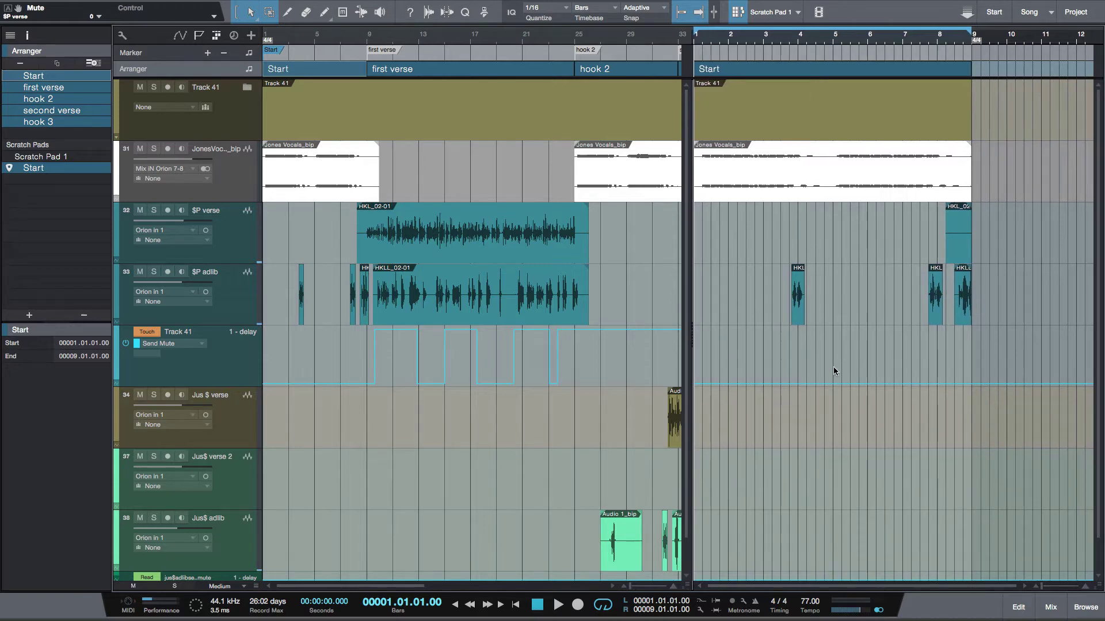
scroll(834, 366, "down", 1)
scroll(833, 366, "up", 1)
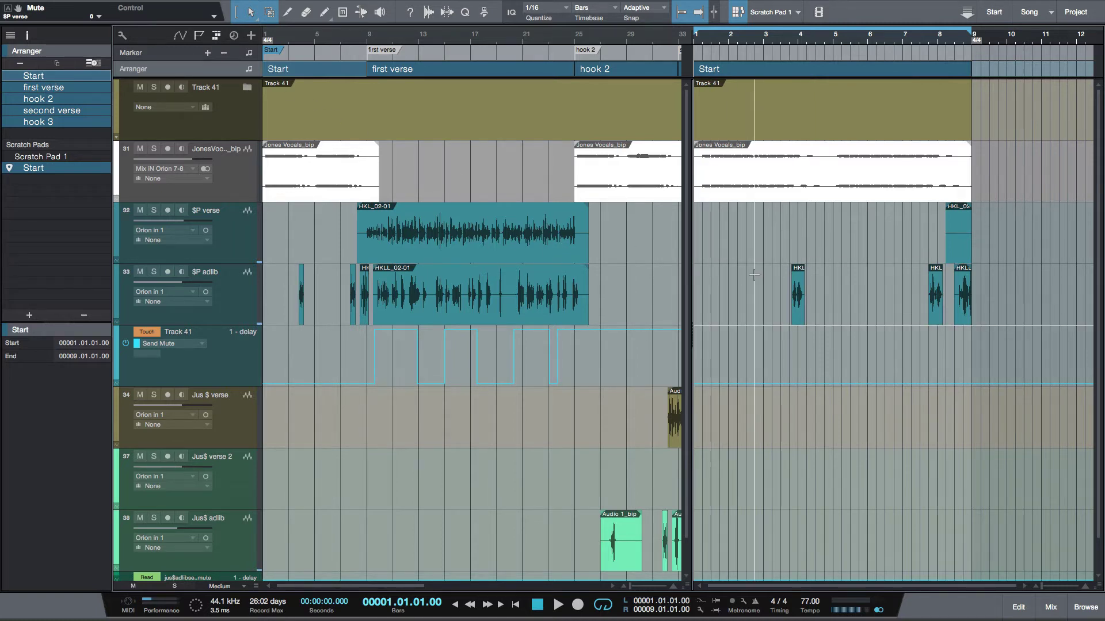
key("alt+shift+s")
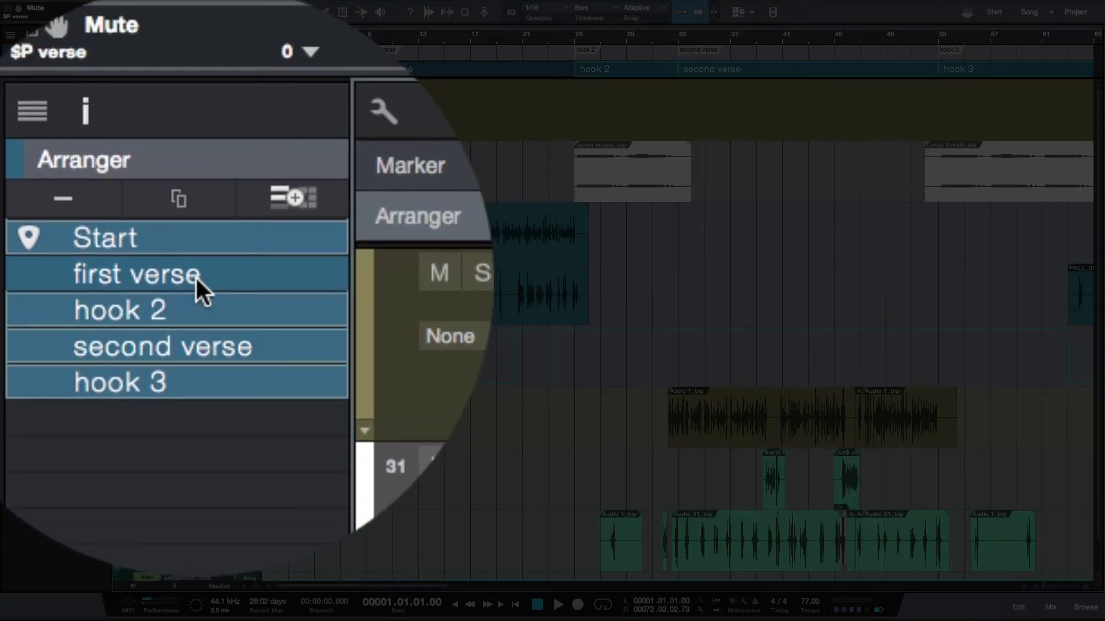
Step: Copy all five arranger sections to a new scratch pad named 'clean version'
left_click(296, 197)
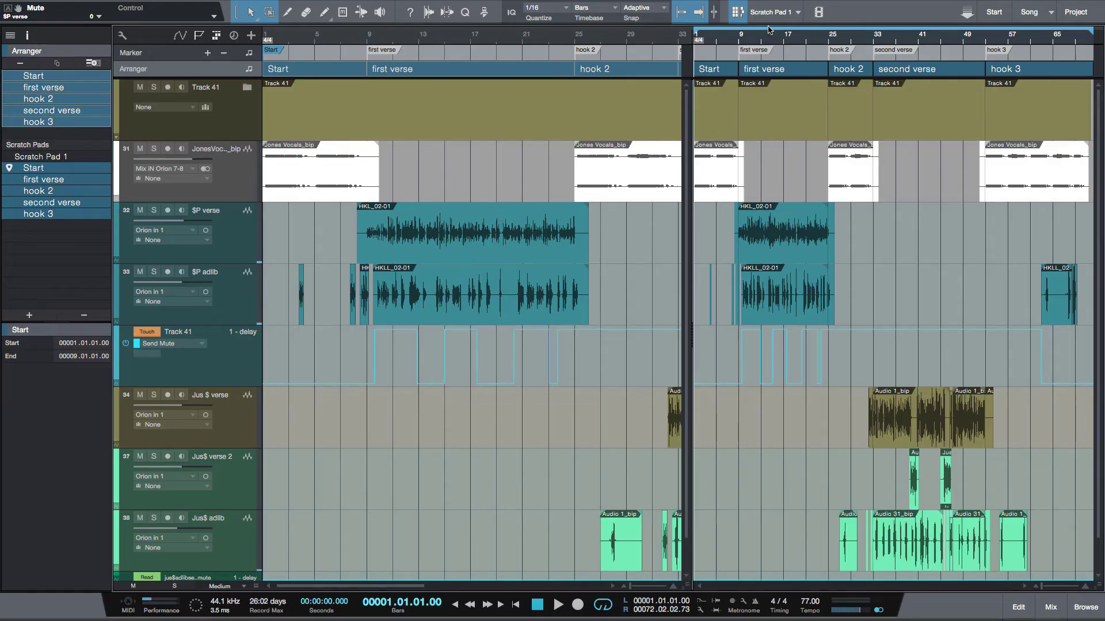
left_click(799, 12)
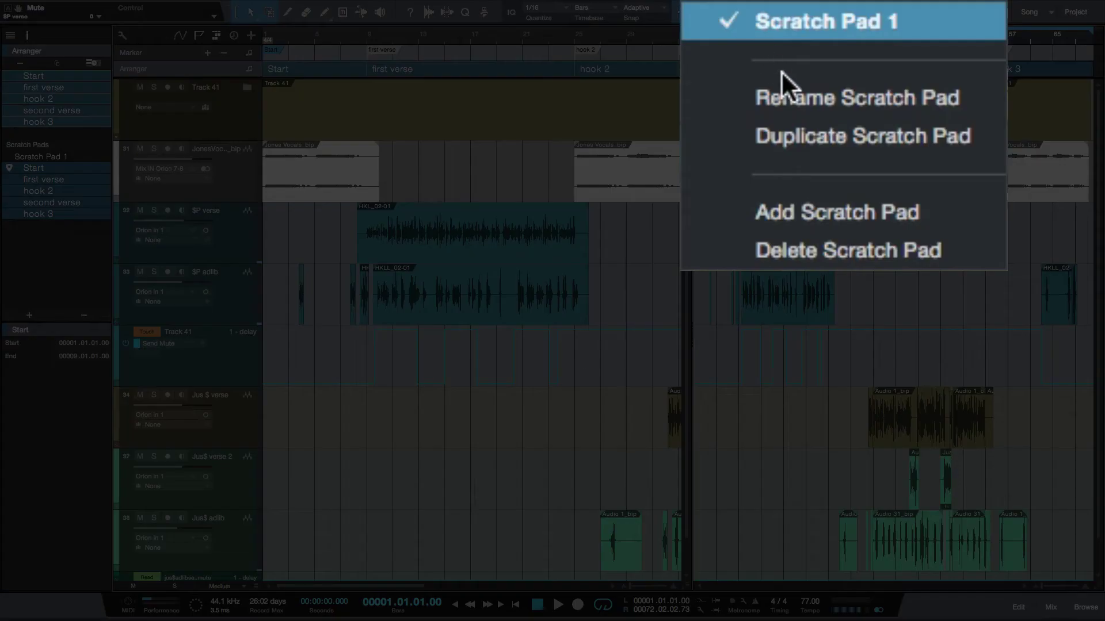
left_click(832, 53)
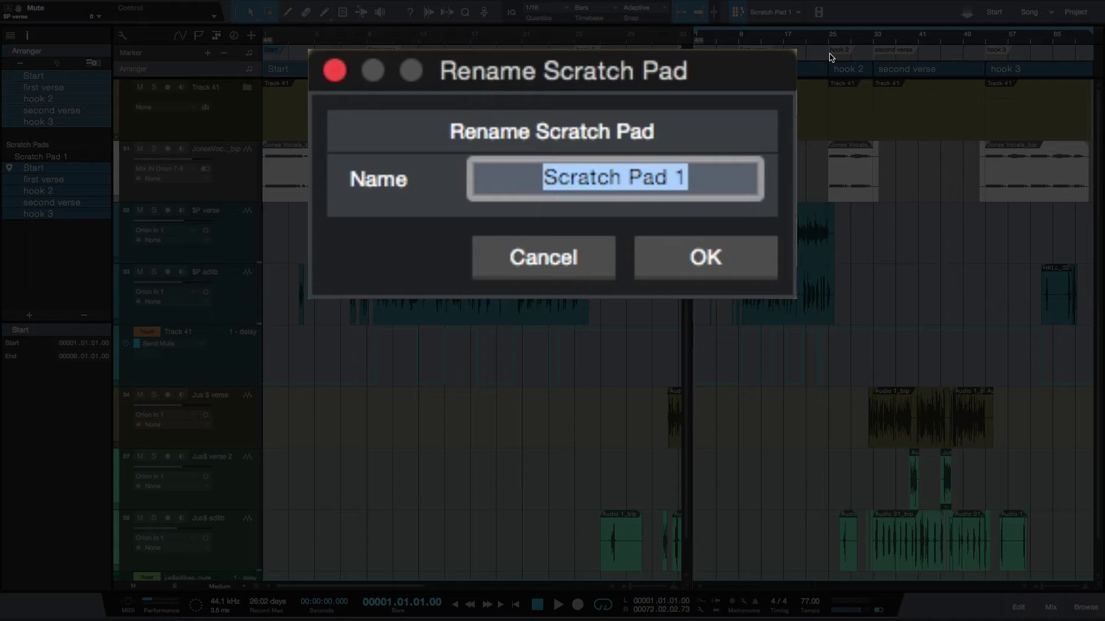
type("c")
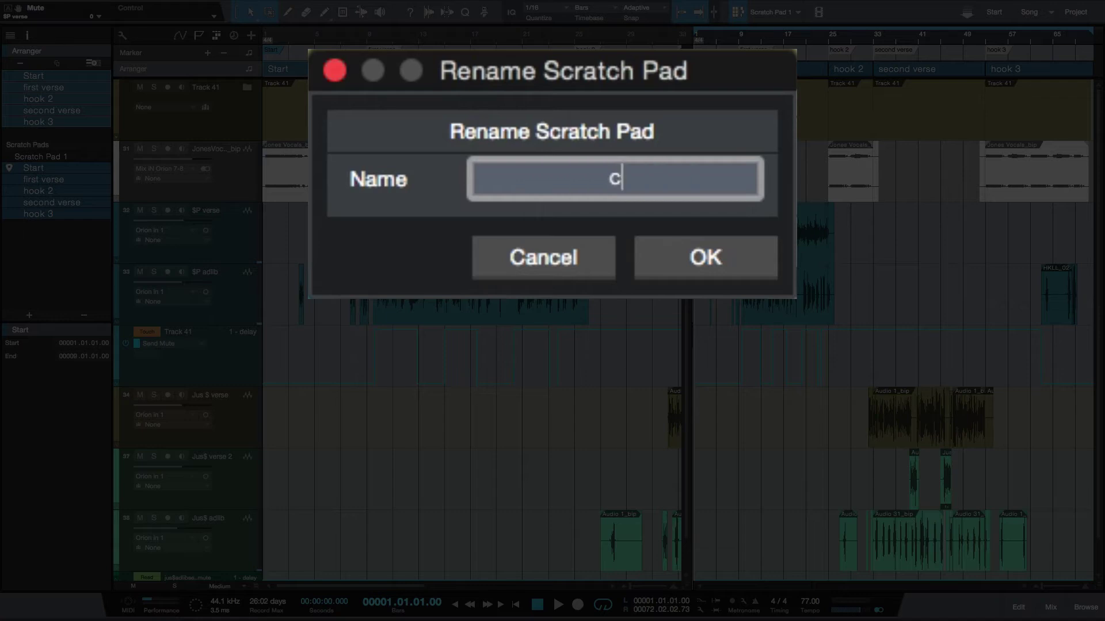
type("lean version")
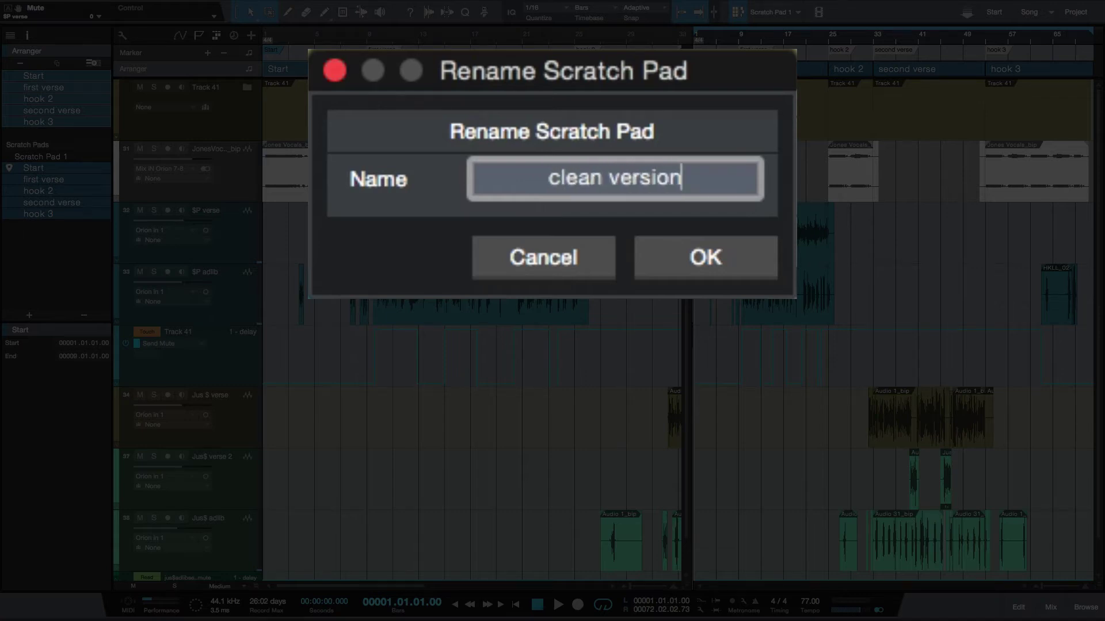
key("Return")
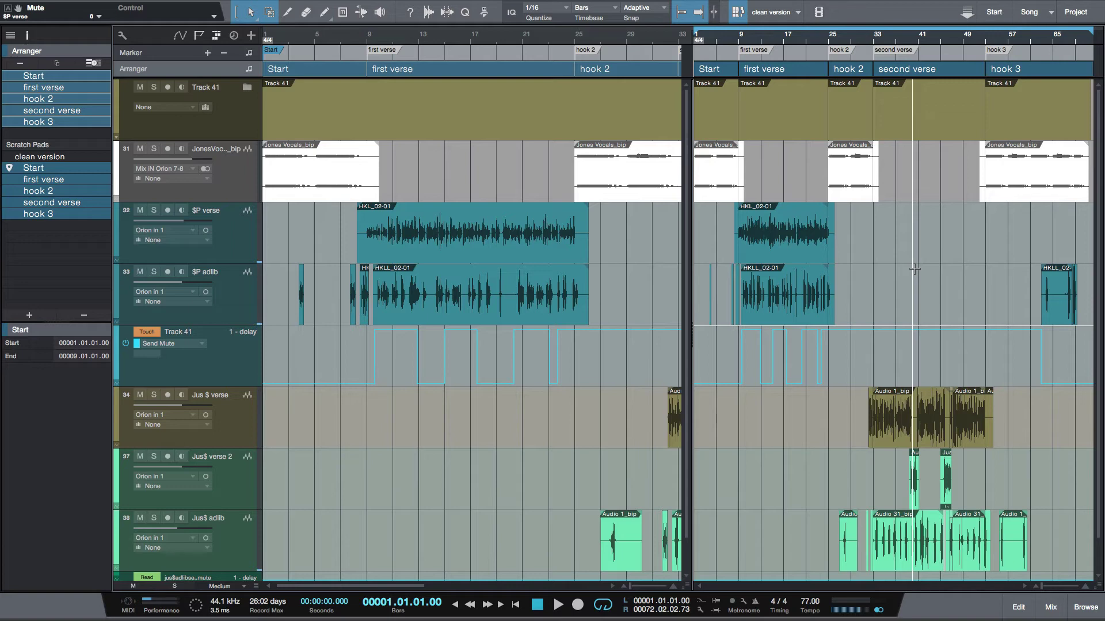
Step: Toggle the Edit (F2) and Mix (F3) panels, ending with the lower panel hidden
key("F2")
key("F2")
key("F3")
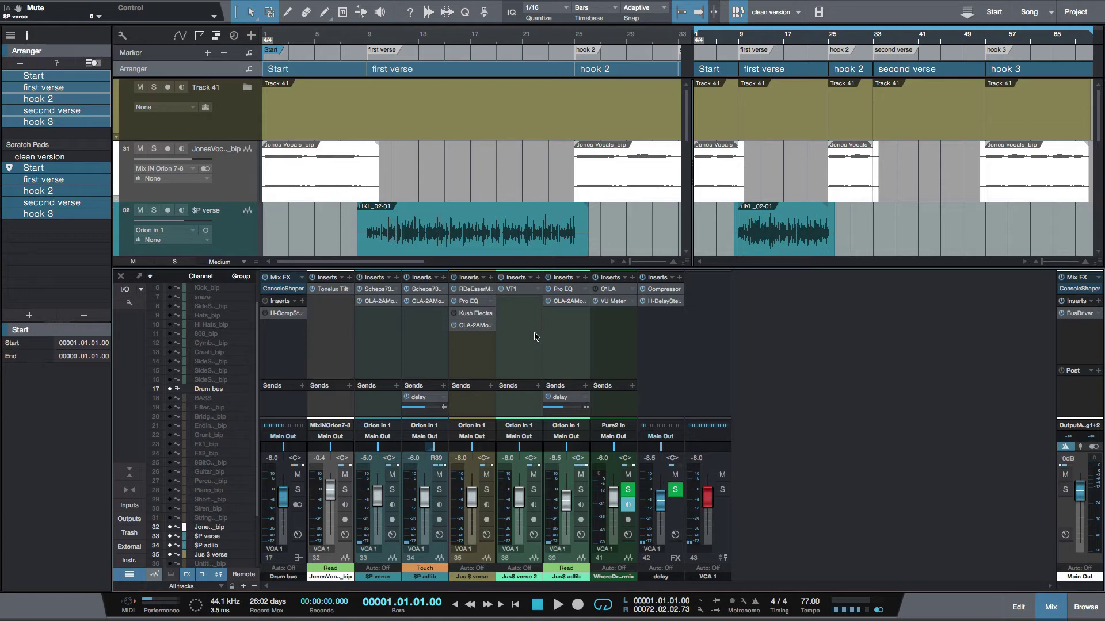
key("F2")
key("F3")
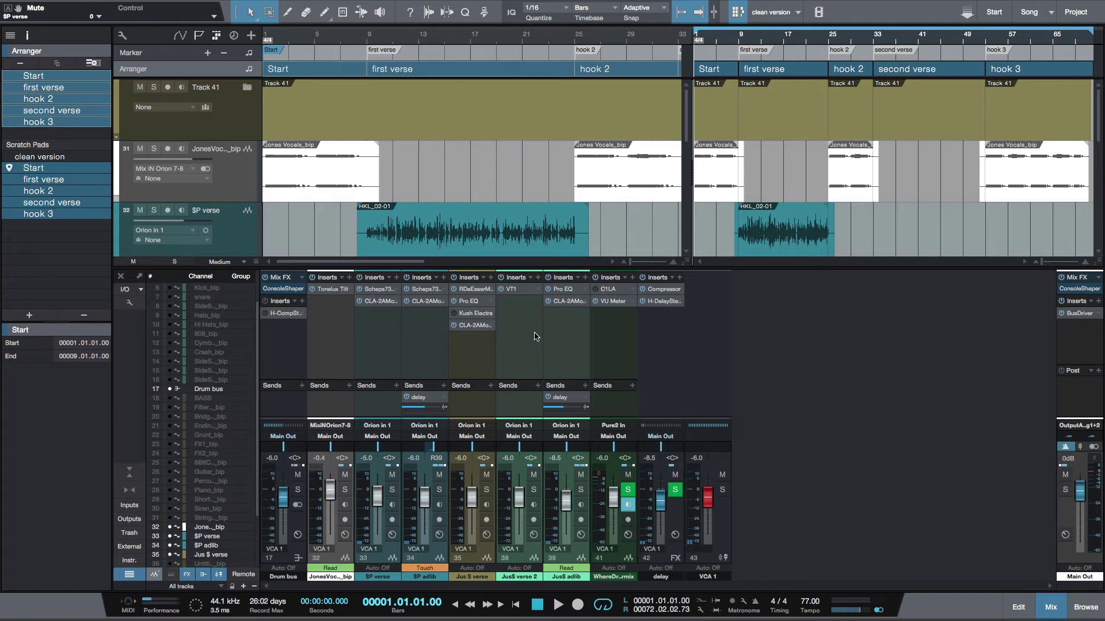
key("F2")
key("F2")
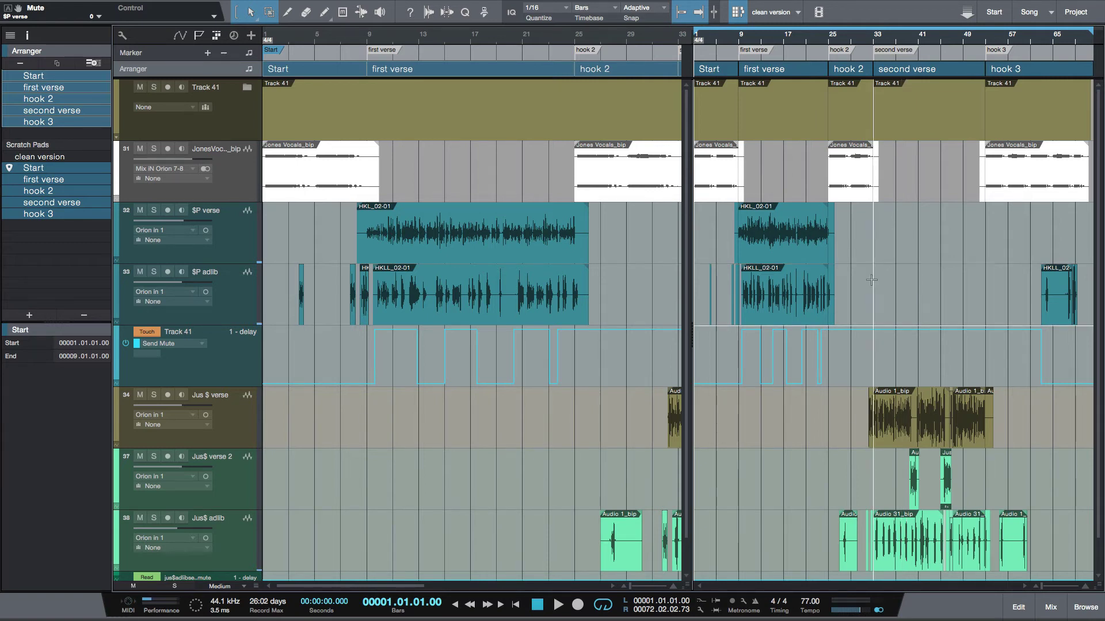
Step: Place the playhead at bar 17 in the 'clean version' scratch pad, after trying bars 19 and 14
scroll(871, 280, "down", 1)
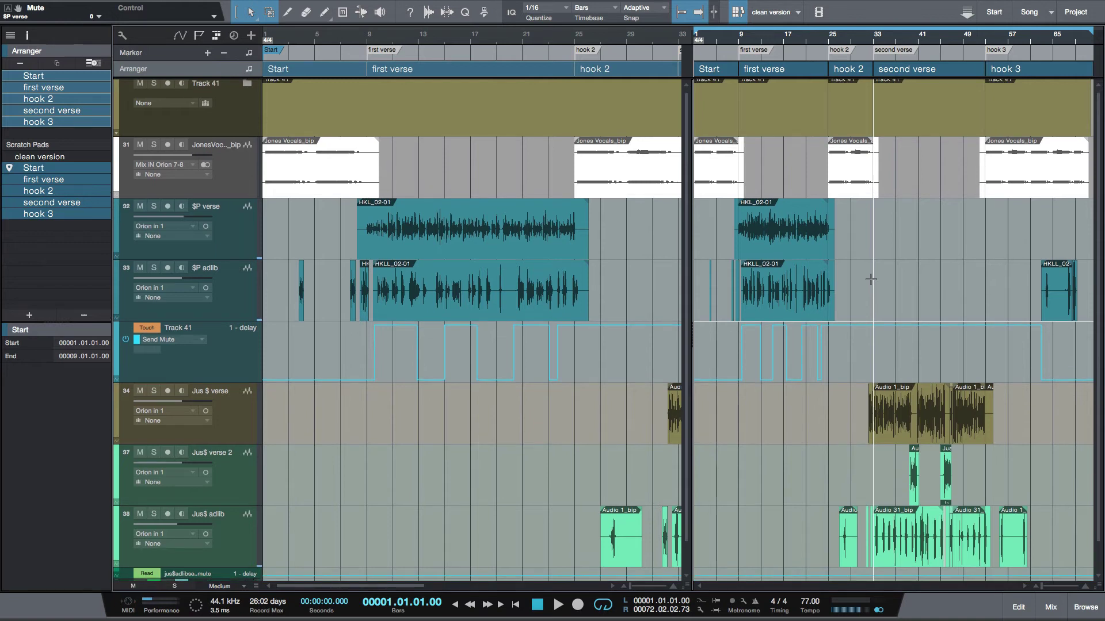
scroll(871, 280, "down", 2)
scroll(869, 288, "up", 3)
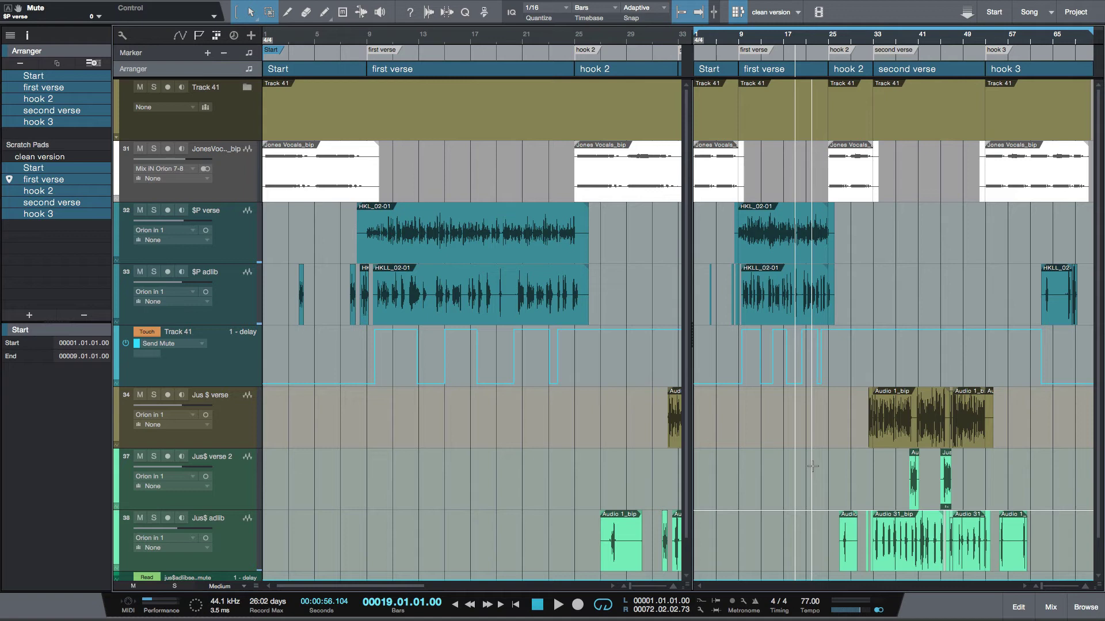
left_click(789, 464)
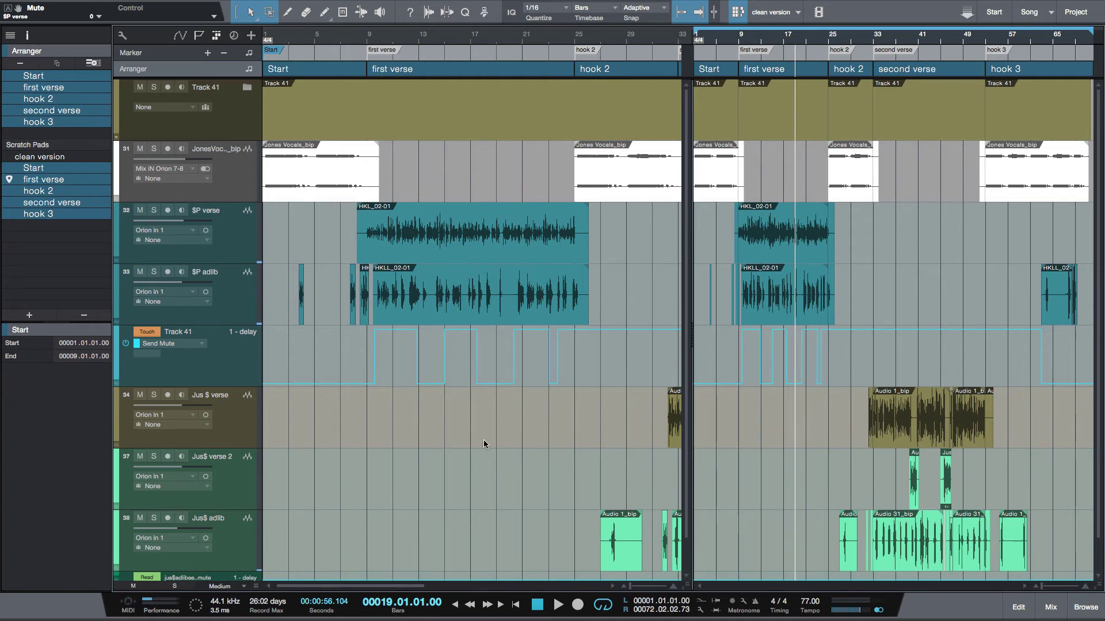
left_click(433, 460)
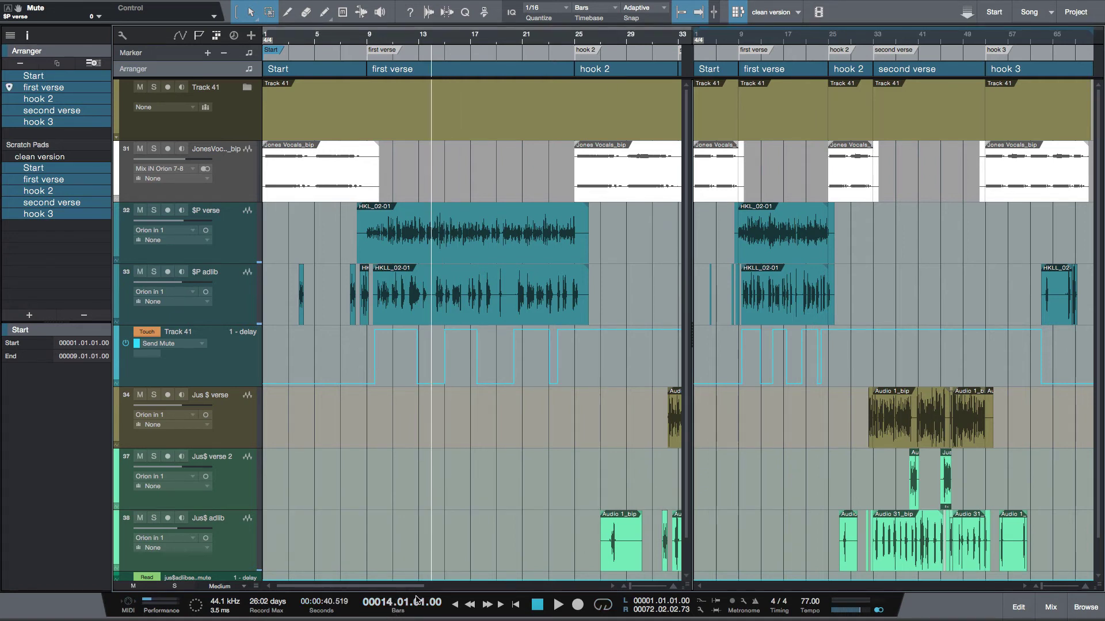
left_click(789, 469)
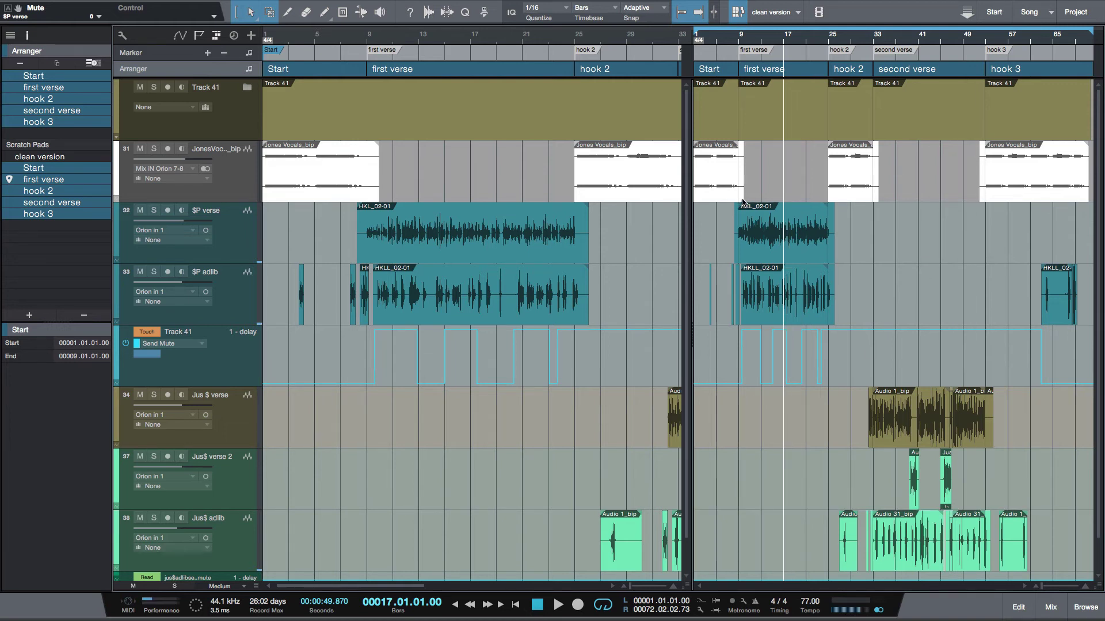
Step: Mute Track 41's first verse event in the scratch pad with Shift+M
left_click(782, 111)
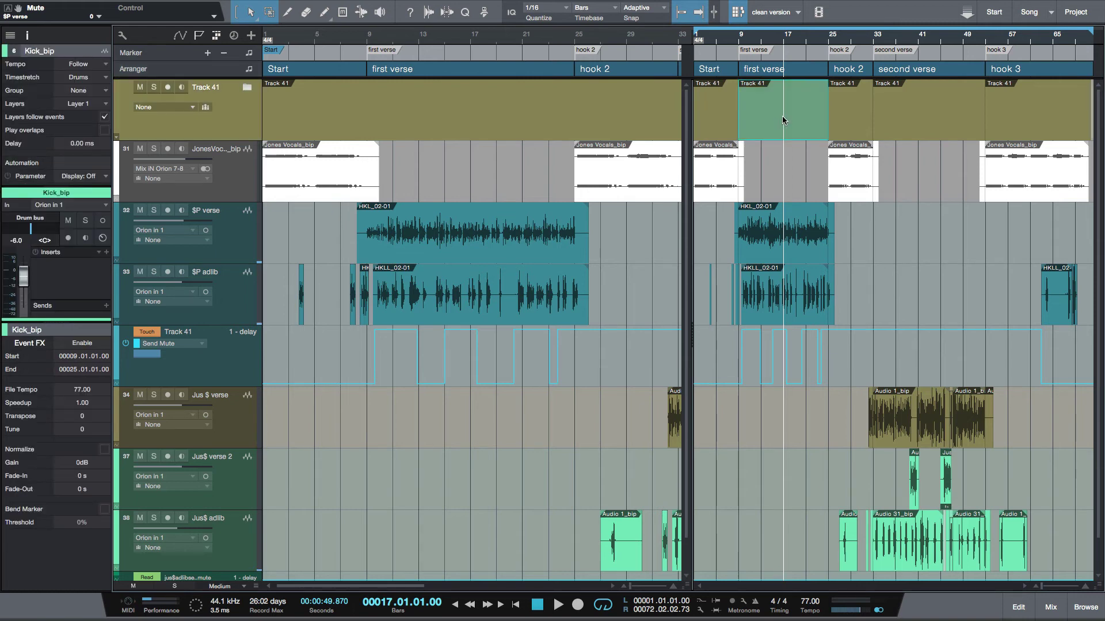
left_click(246, 88)
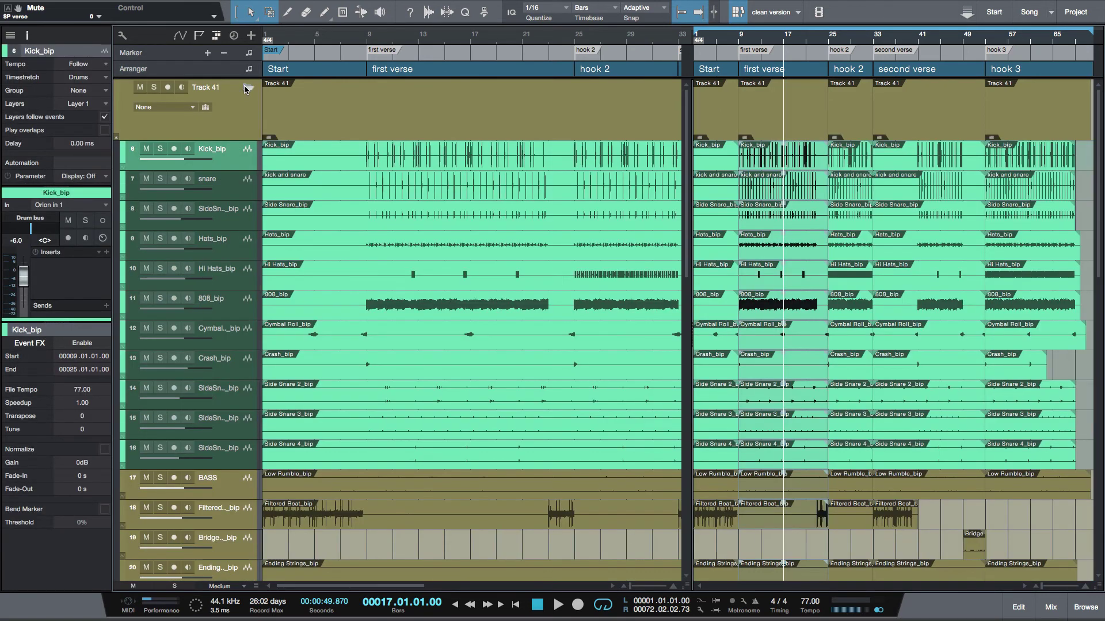
left_click(246, 88)
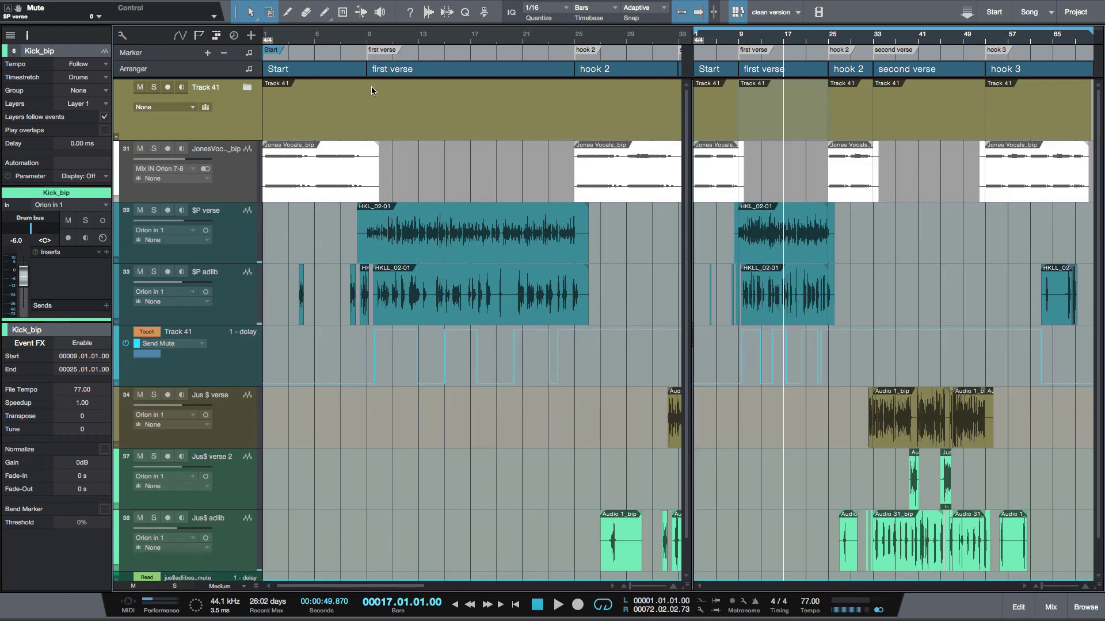
left_click(783, 129)
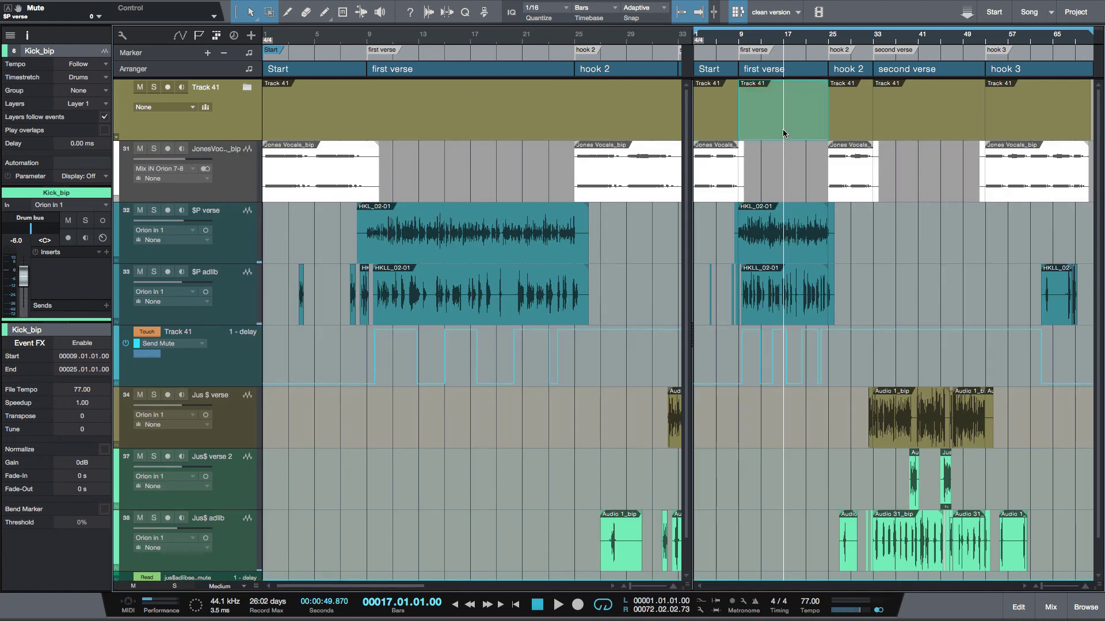
key("shift+m")
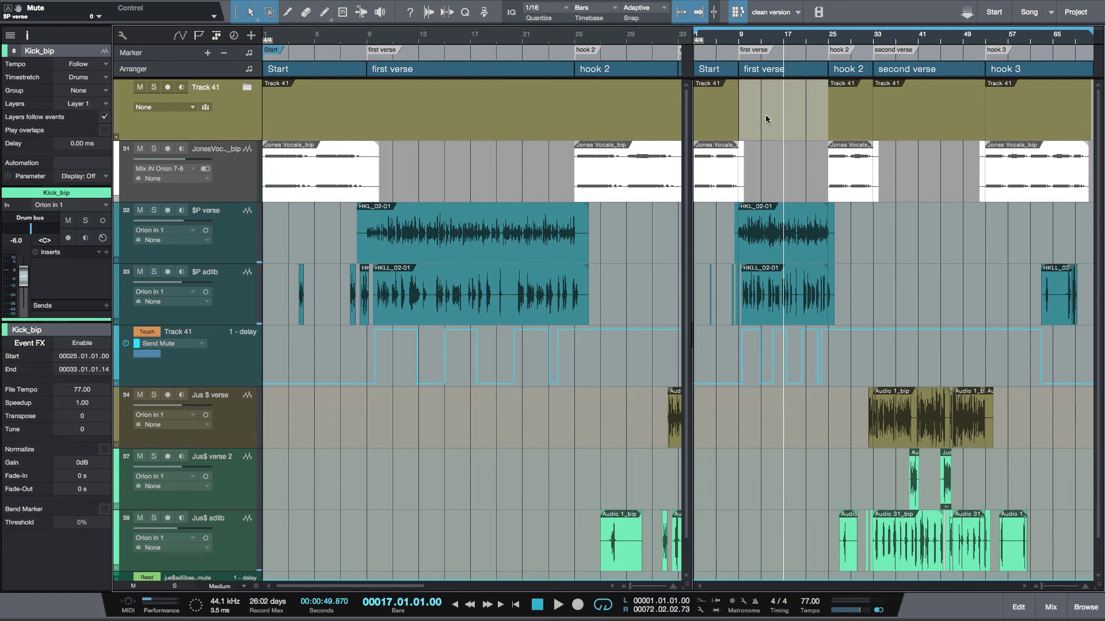
left_click(767, 119)
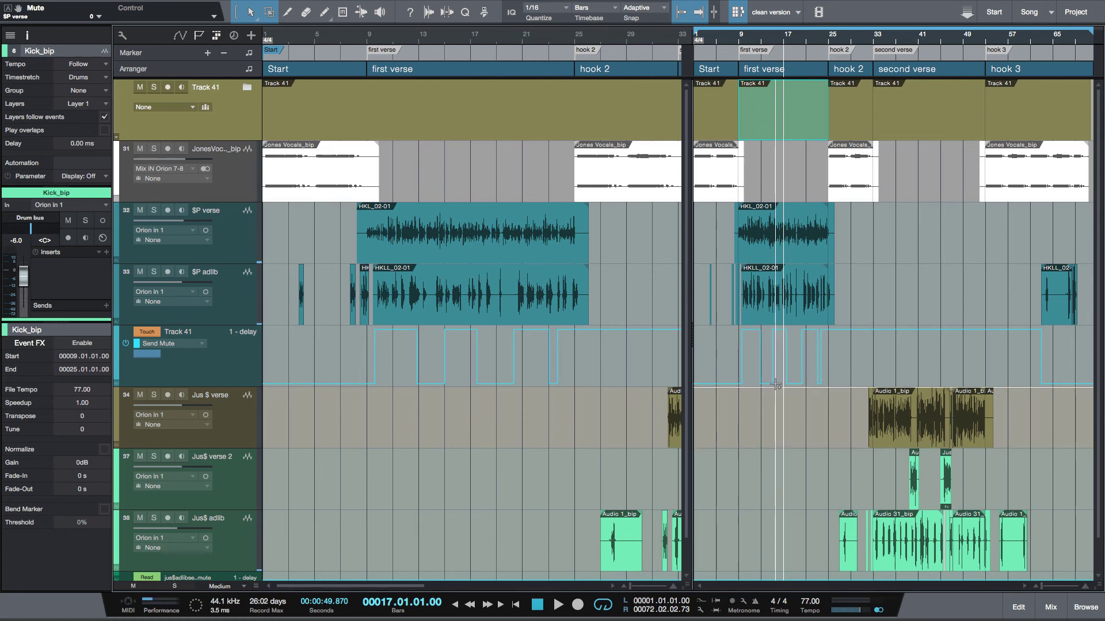
key("super+shift+e")
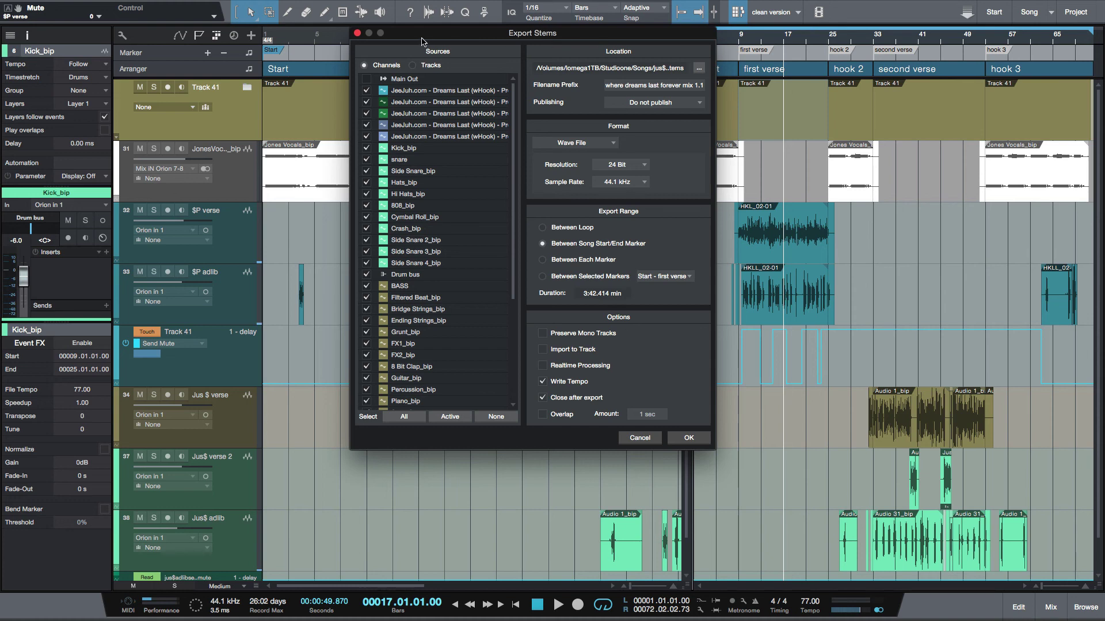
left_click(638, 439)
scroll(756, 442, "down", 2)
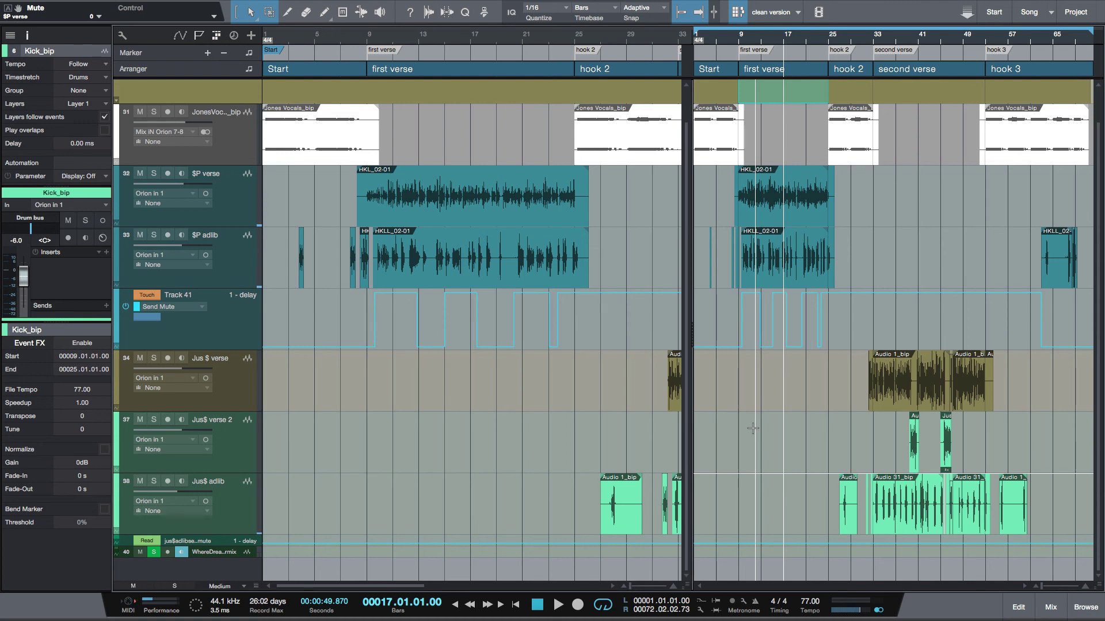
scroll(753, 428, "up", 2)
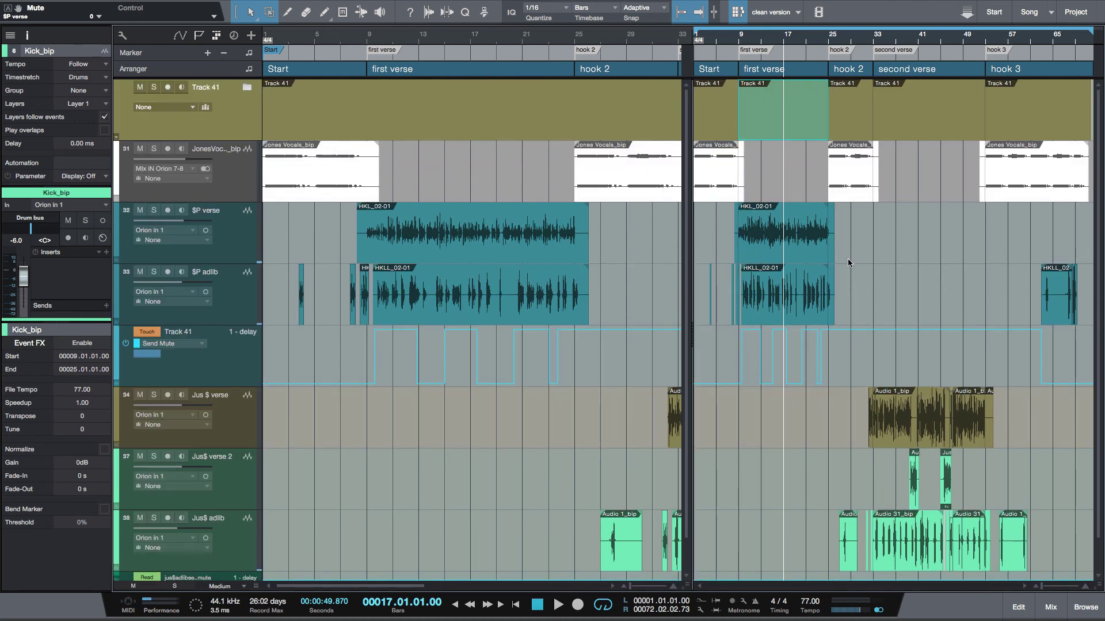